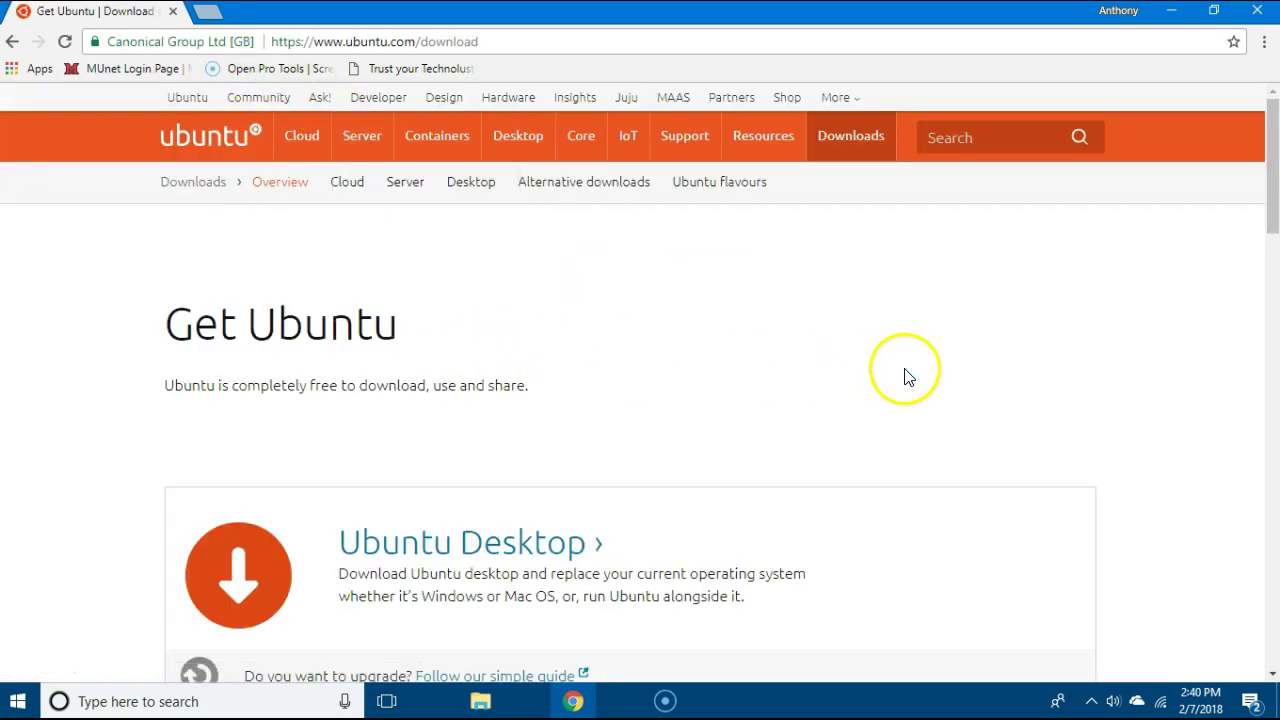
Step: Download the Ubuntu 16.04.3 LTS desktop image from the Ubuntu site, continuing past the contribution page without donating
scroll(808, 385, "down", 2)
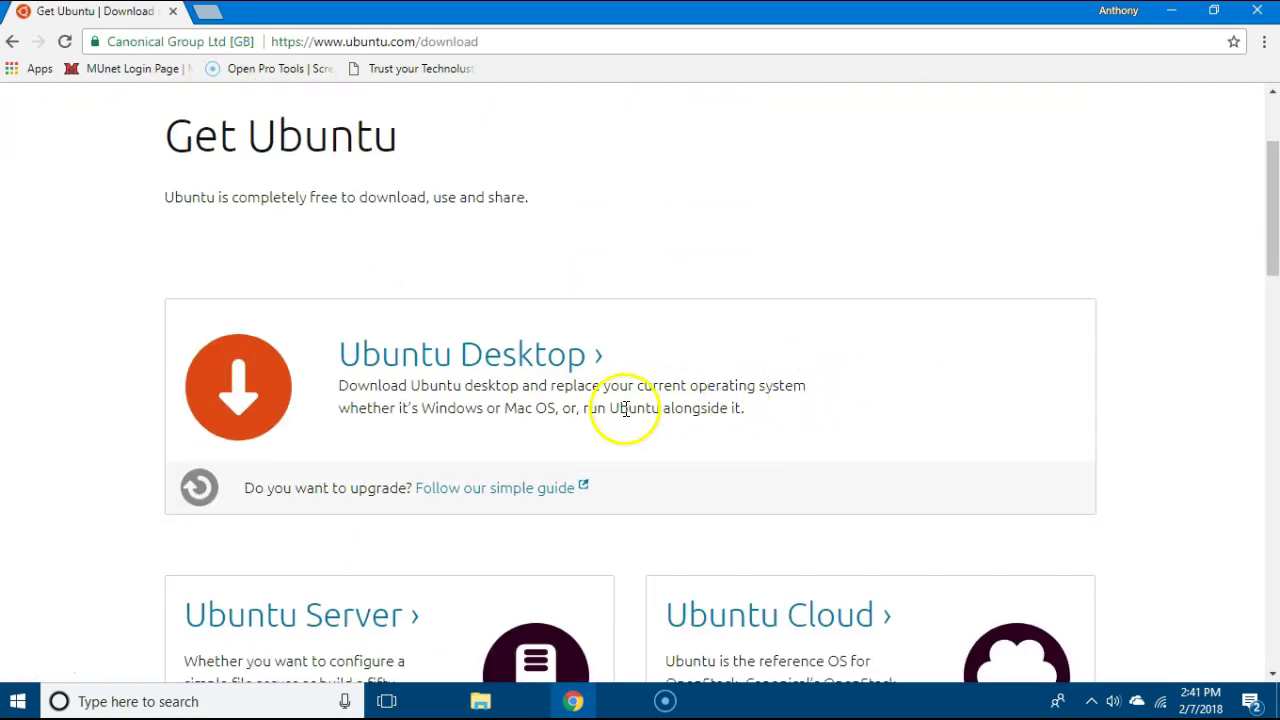
left_click(452, 365)
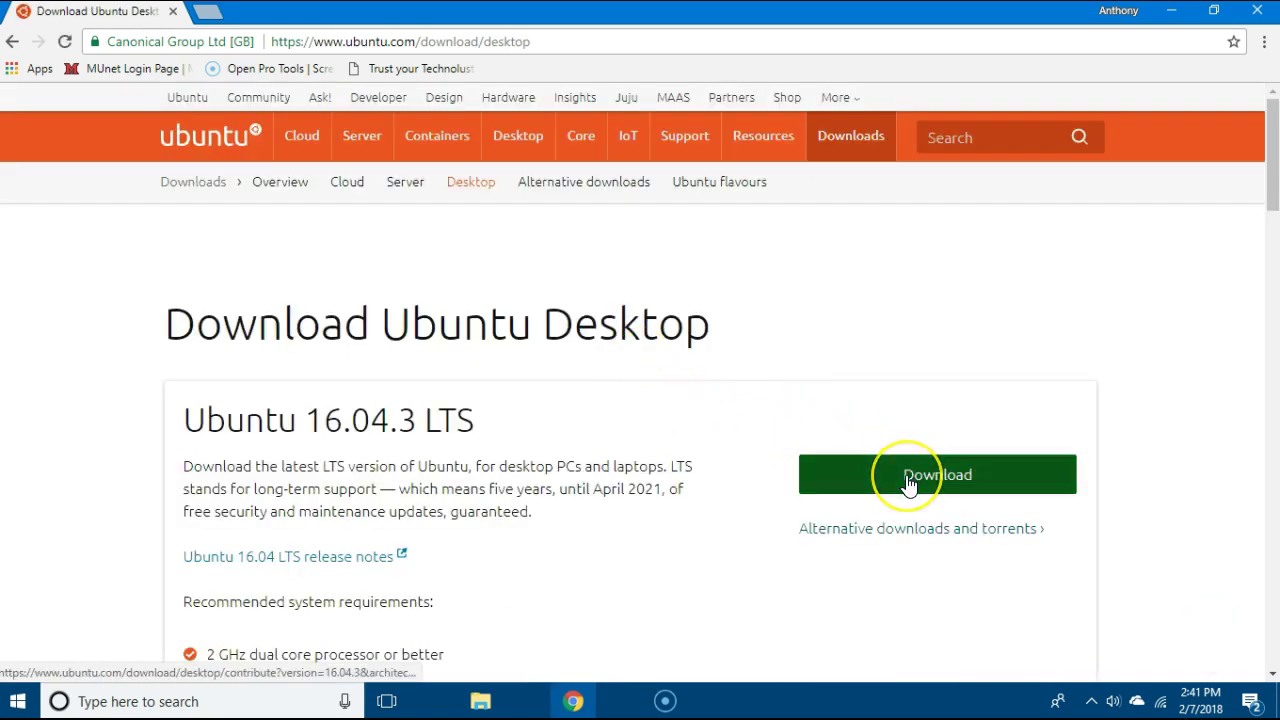
left_click(908, 483)
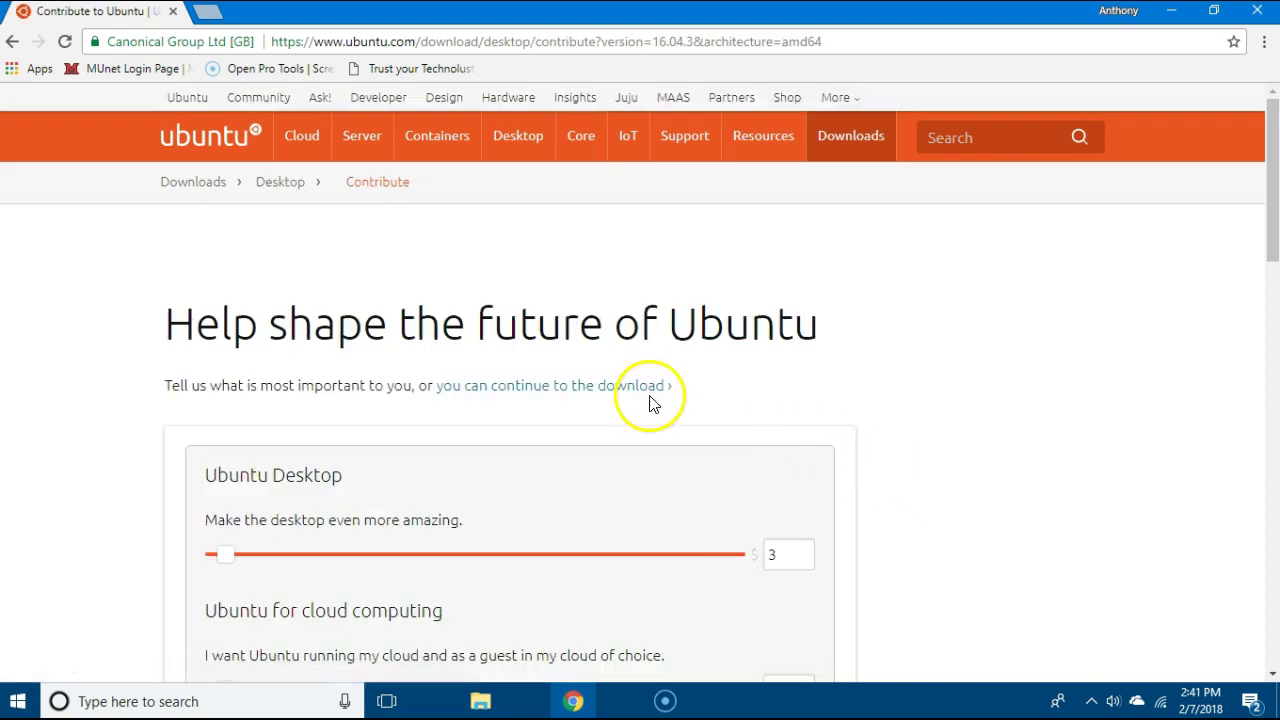
scroll(1080, 514, "down", 1)
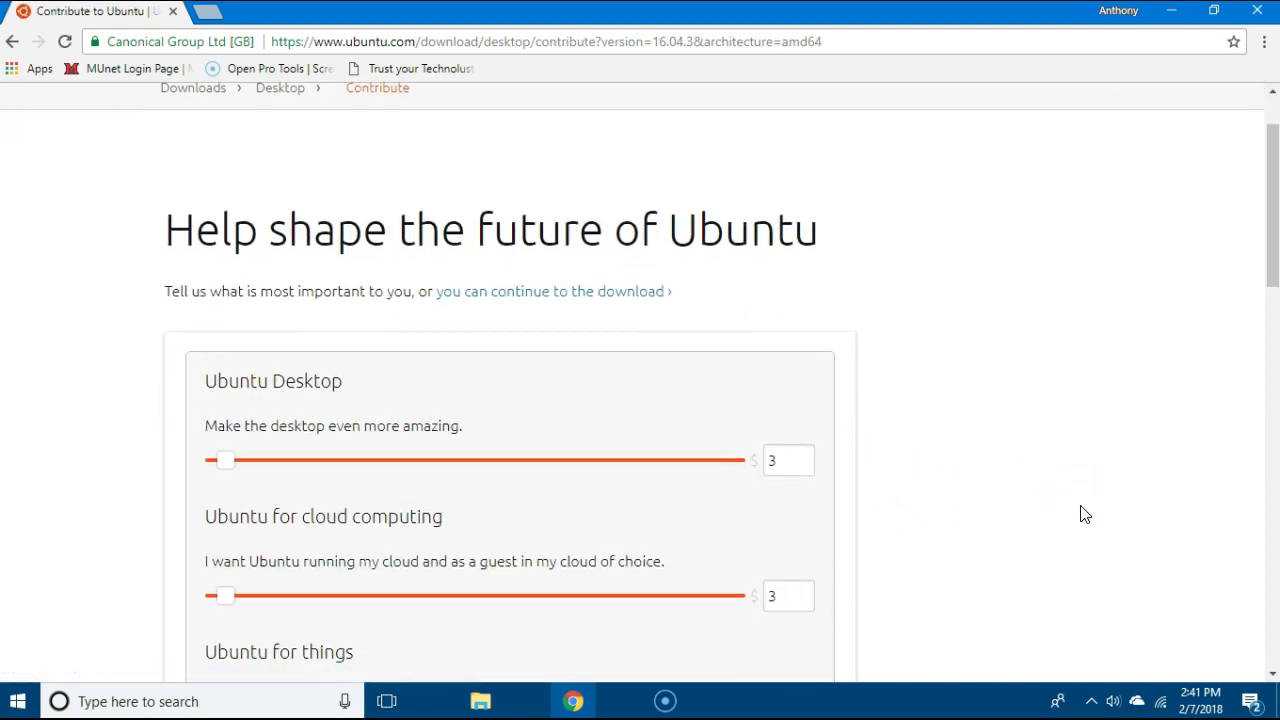
left_click(545, 298)
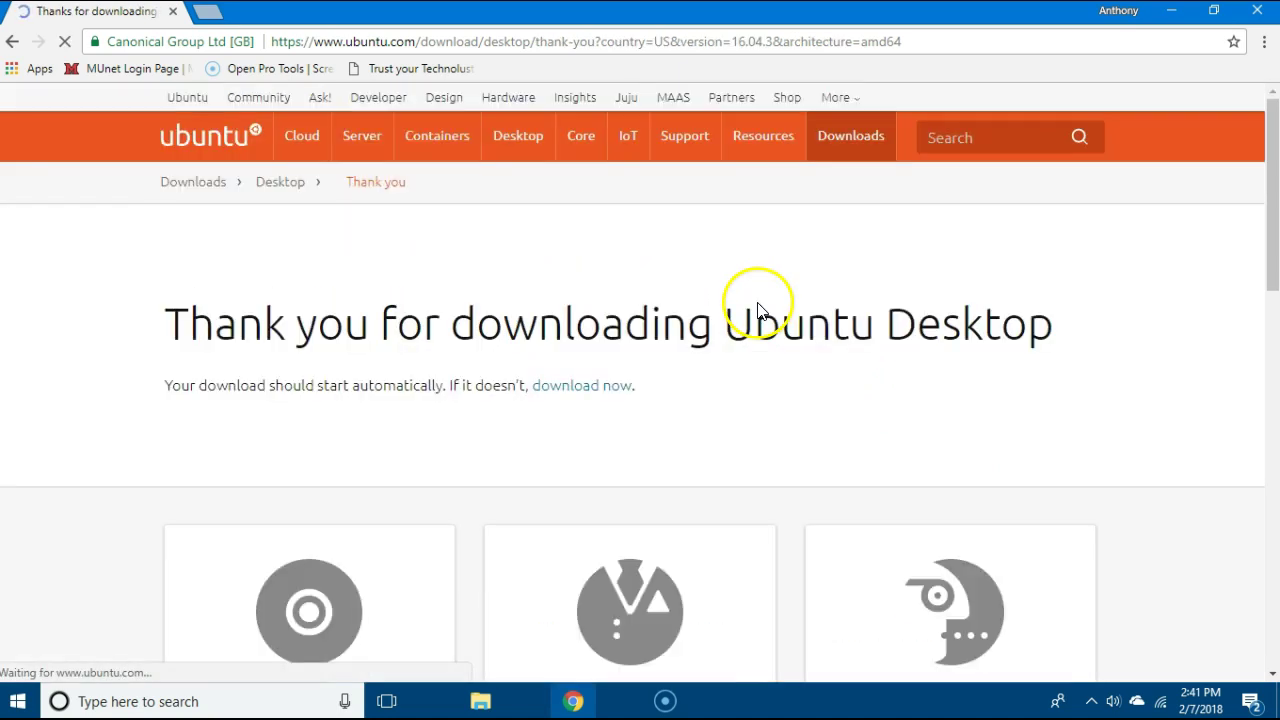
scroll(863, 421, "down", 5)
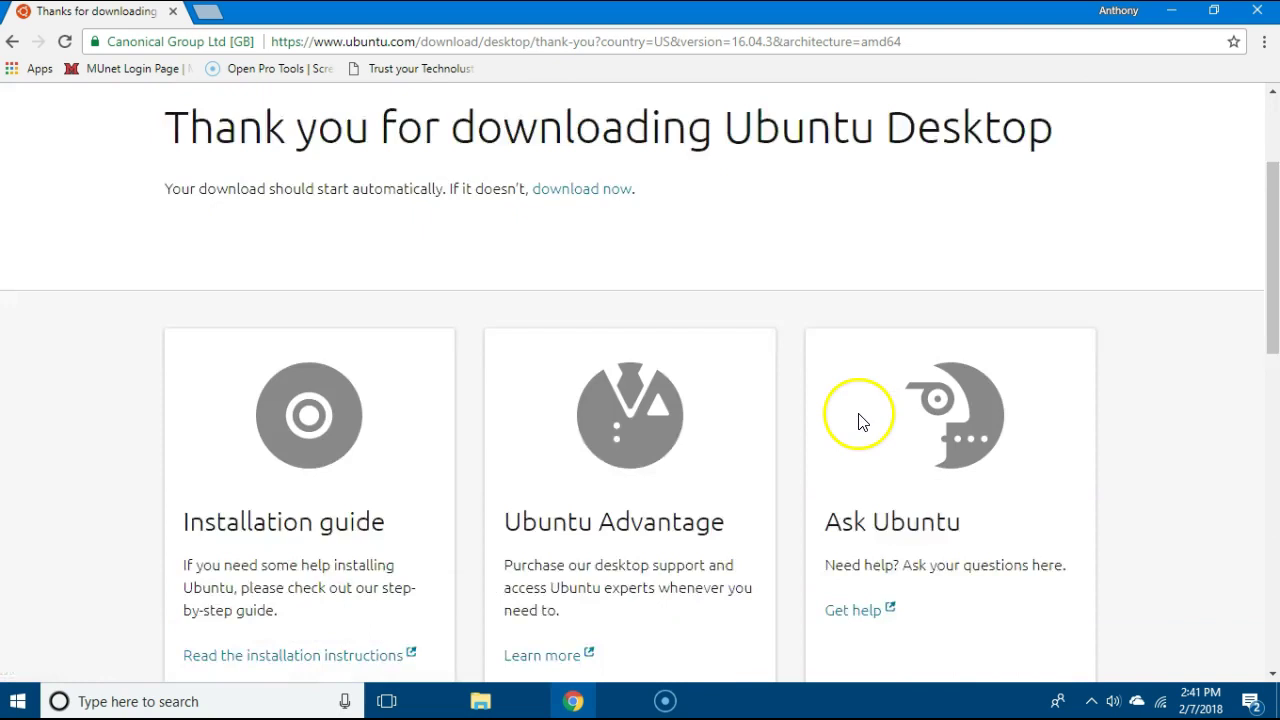
scroll(863, 421, "down", 1)
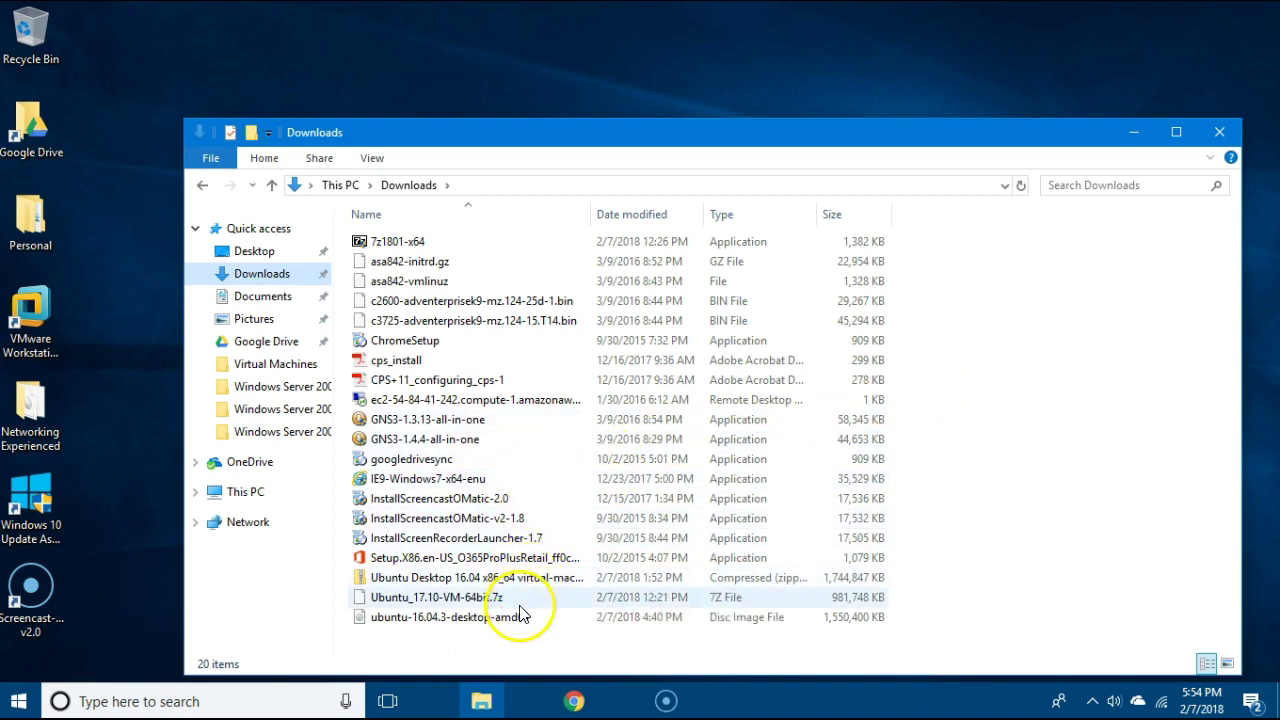
Step: Move the ubuntu-16.04.3-desktop-amd64 disc image from Downloads to the desktop and close the Downloads window
left_click_drag(516, 628, 504, 74)
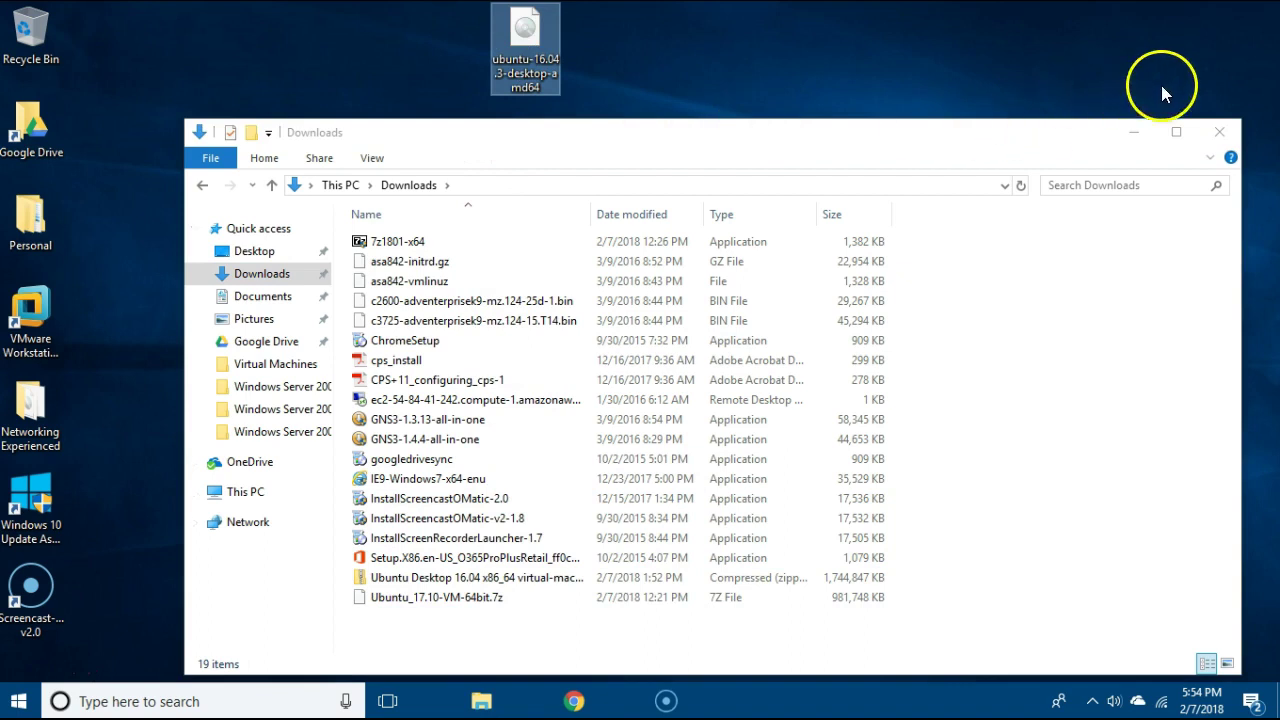
left_click(1220, 132)
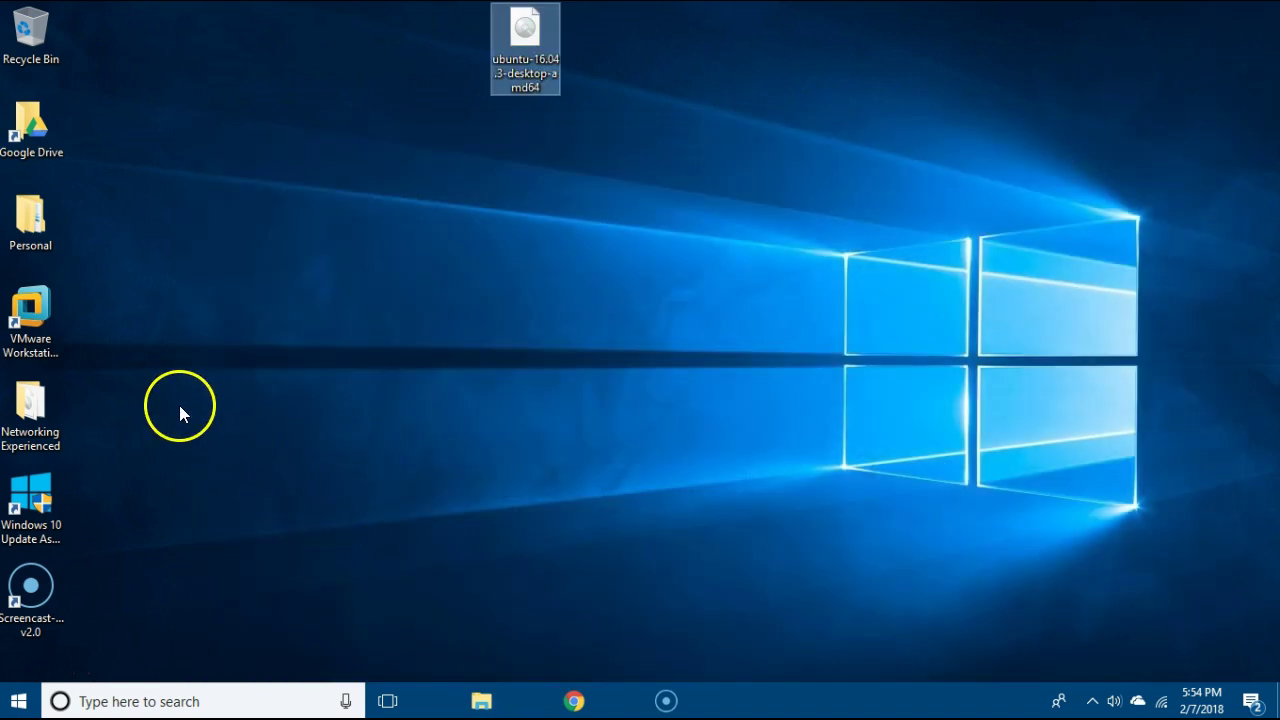
Step: Switch to VMware Workstation and begin creating a new virtual machine with the Typical configuration
left_click(49, 297)
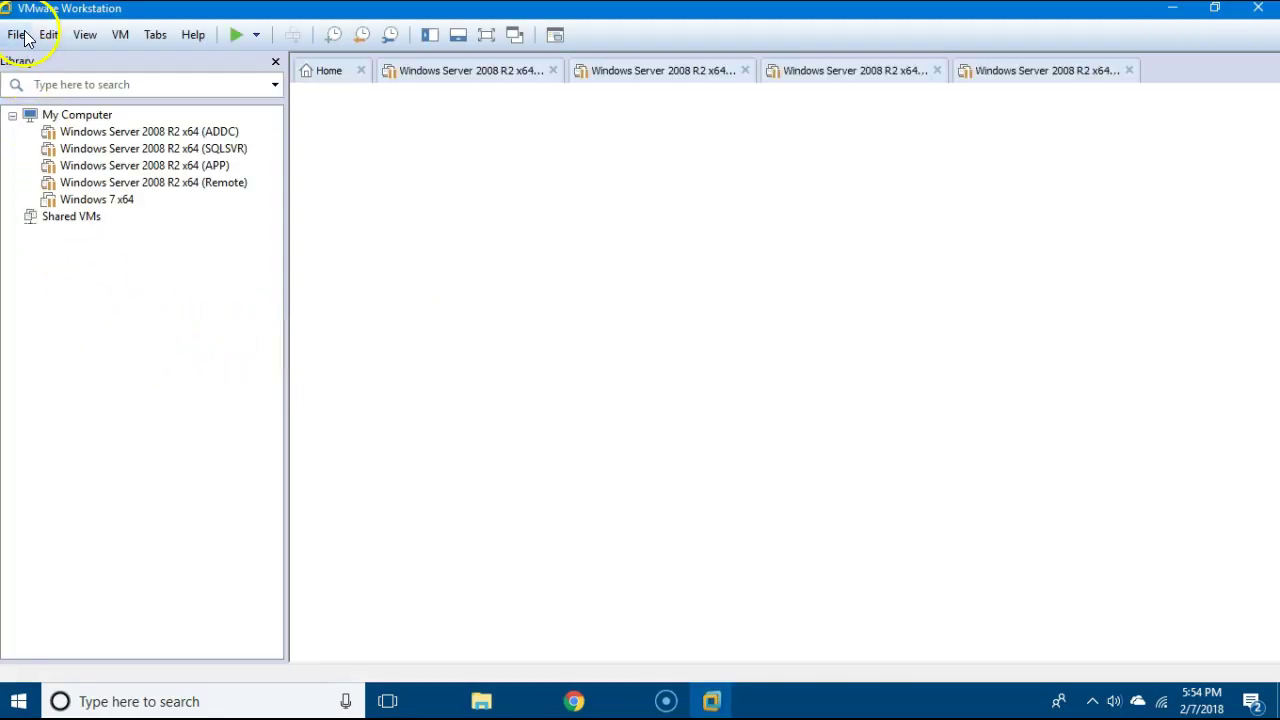
left_click(18, 36)
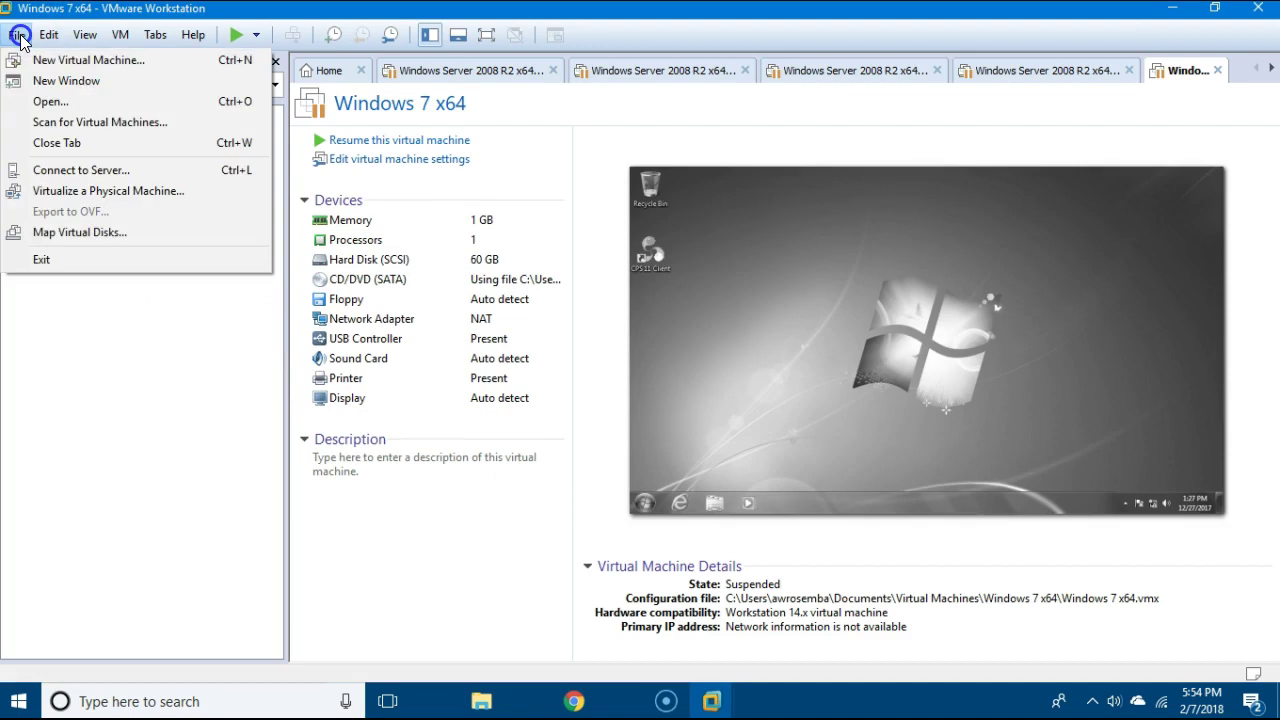
left_click(121, 60)
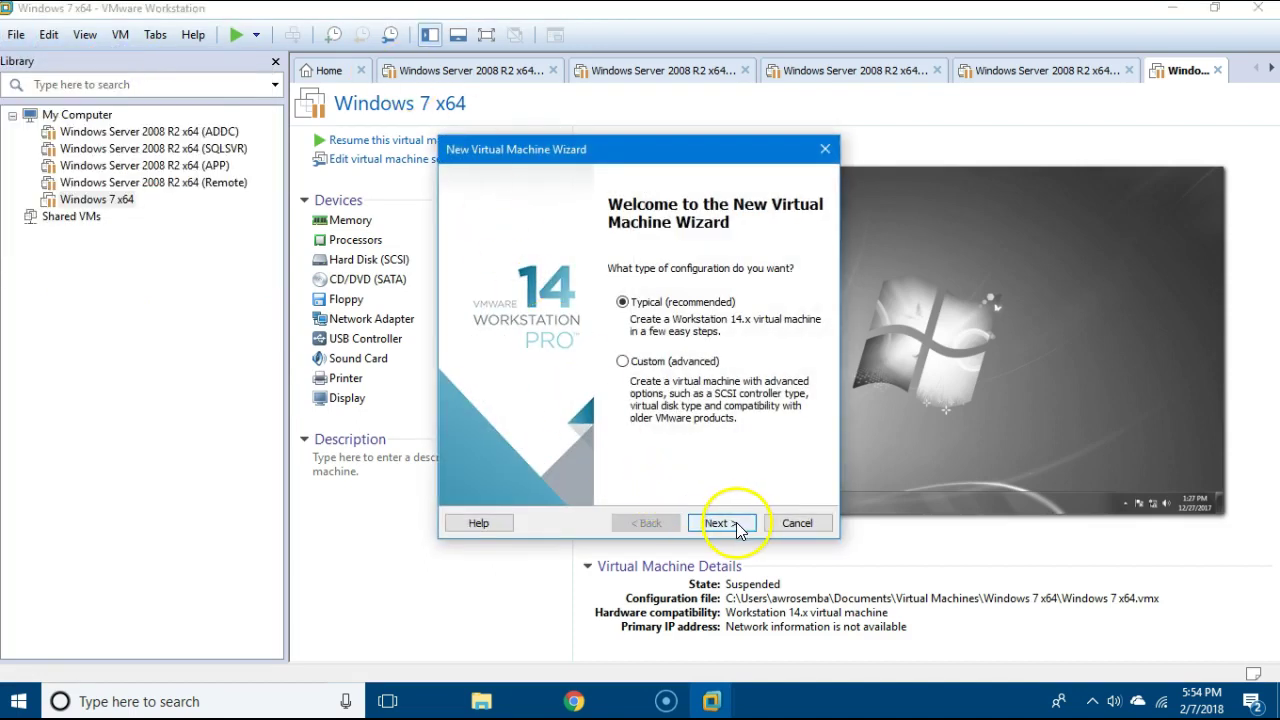
left_click(737, 530)
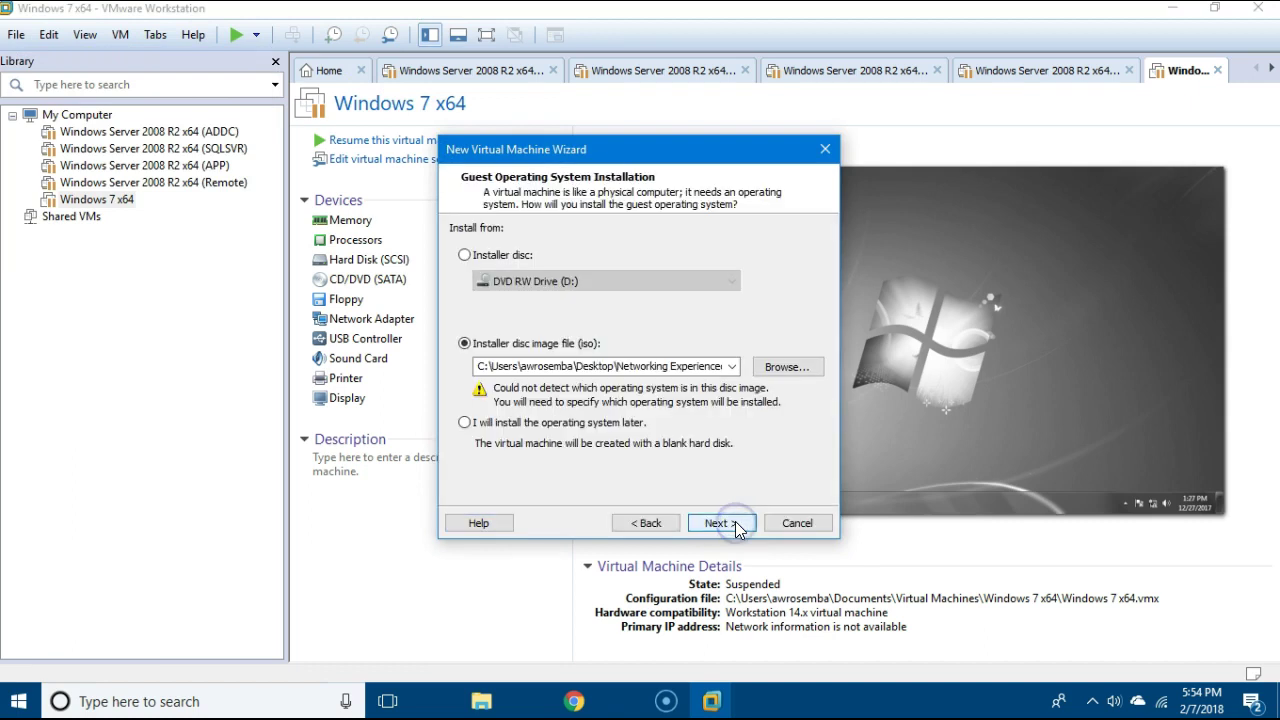
Step: Use the ubuntu-16.04.3-desktop-amd64 image on the desktop as the installer disc image for the guest system
left_click(779, 369)
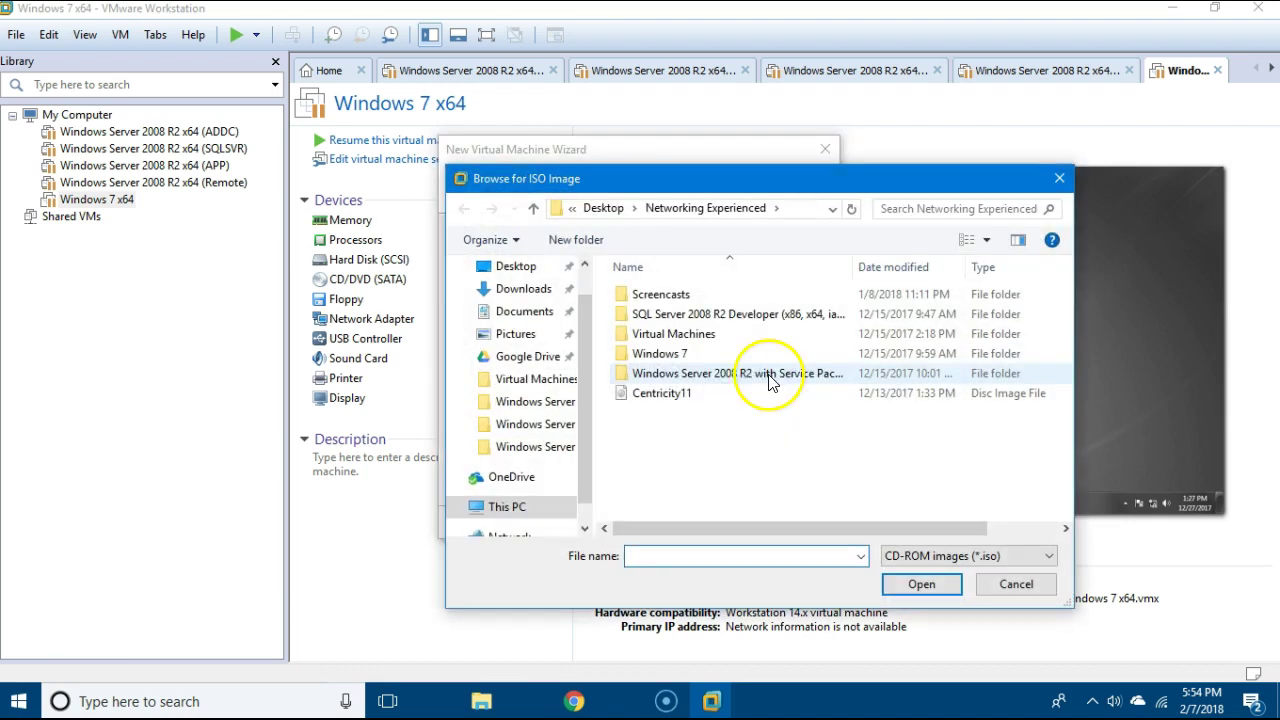
left_click(518, 266)
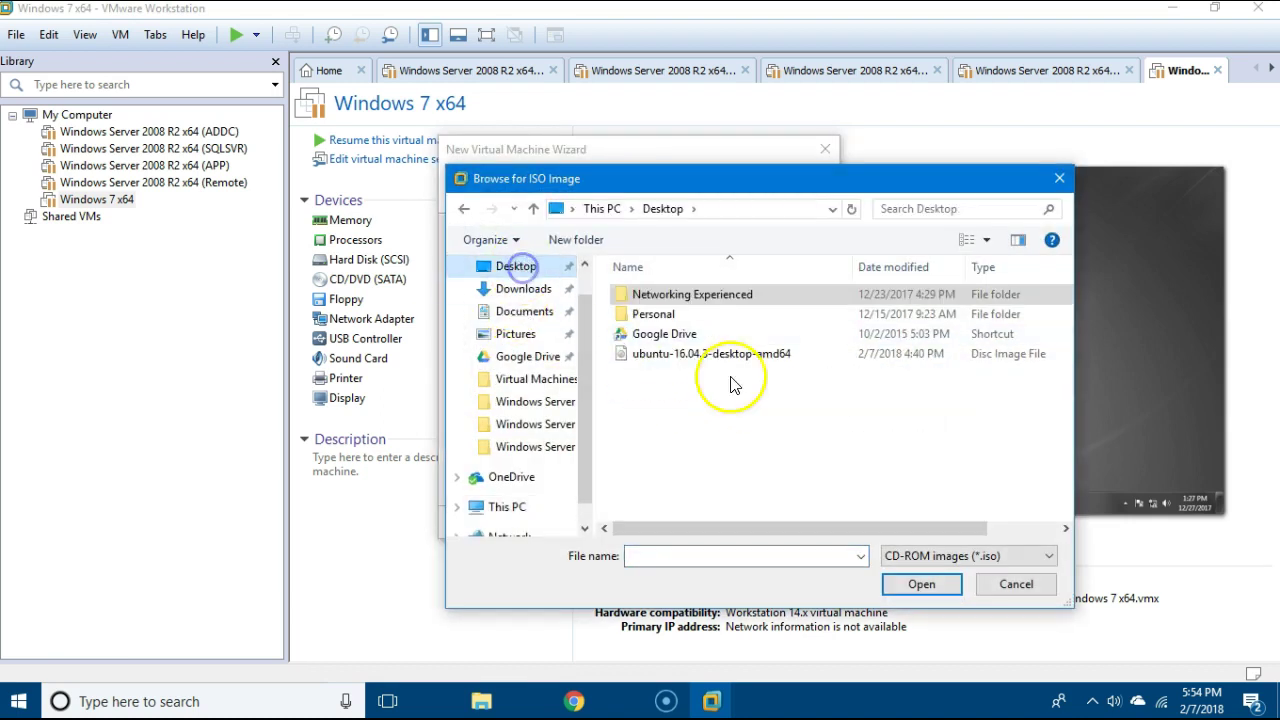
left_click(679, 356)
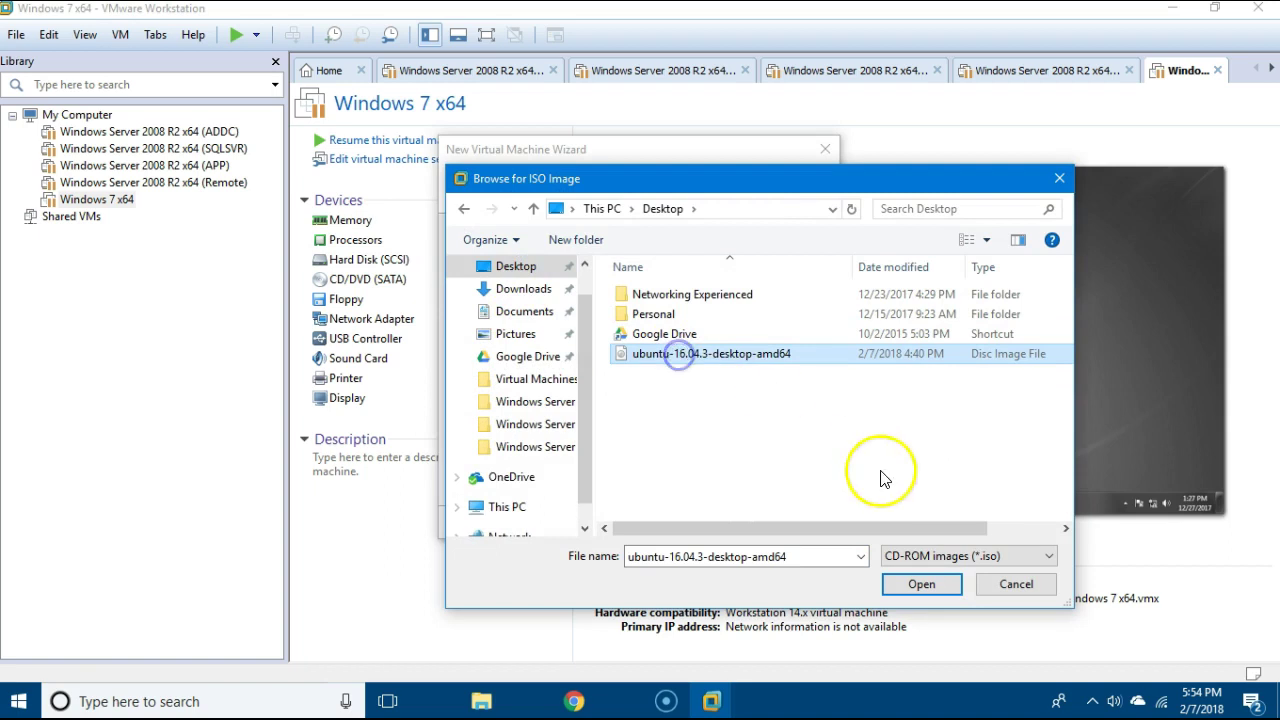
left_click(921, 585)
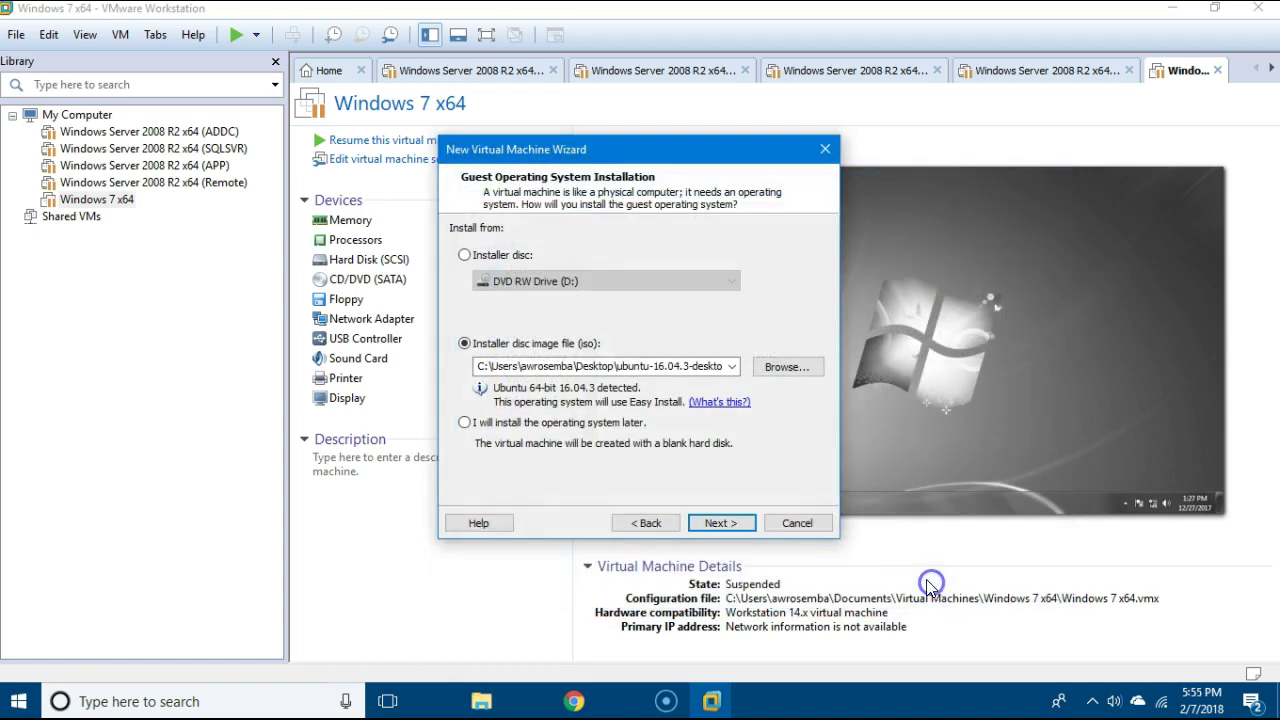
left_click(721, 523)
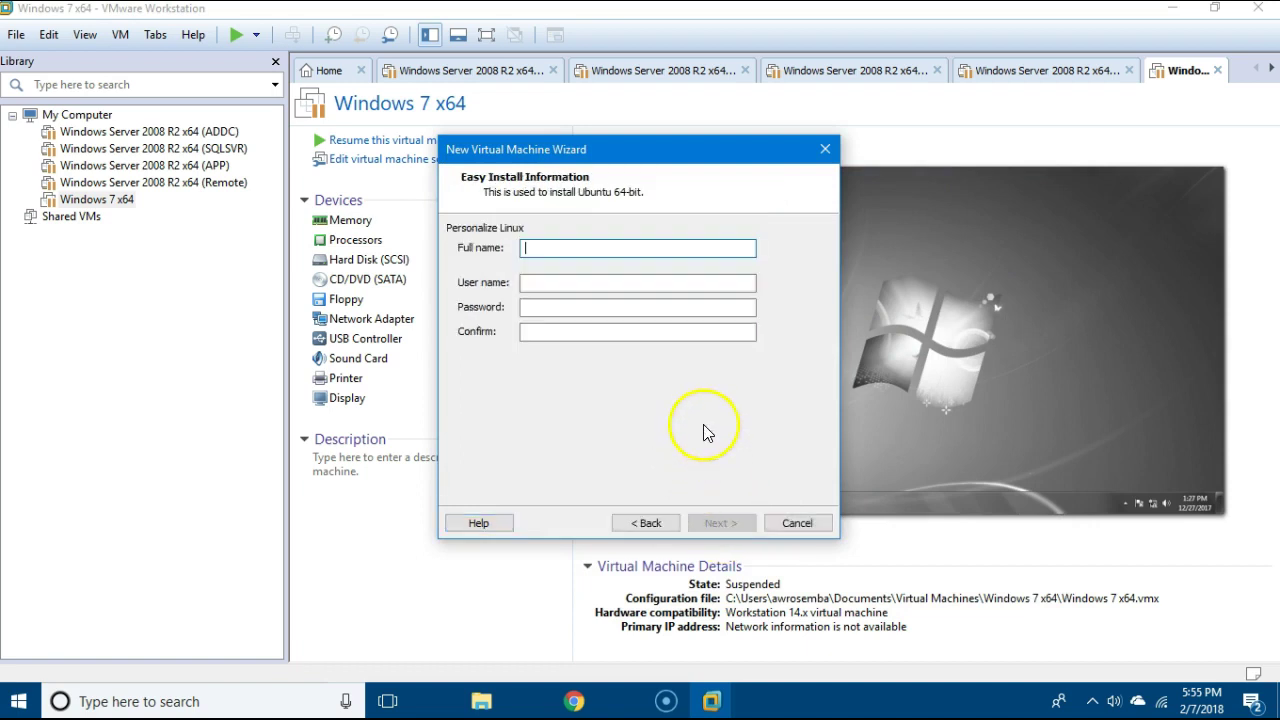
Step: Fill in the Easy Install information with full name Networking Experienced, user name netwexp, and the account password with its confirmation
left_click(667, 244)
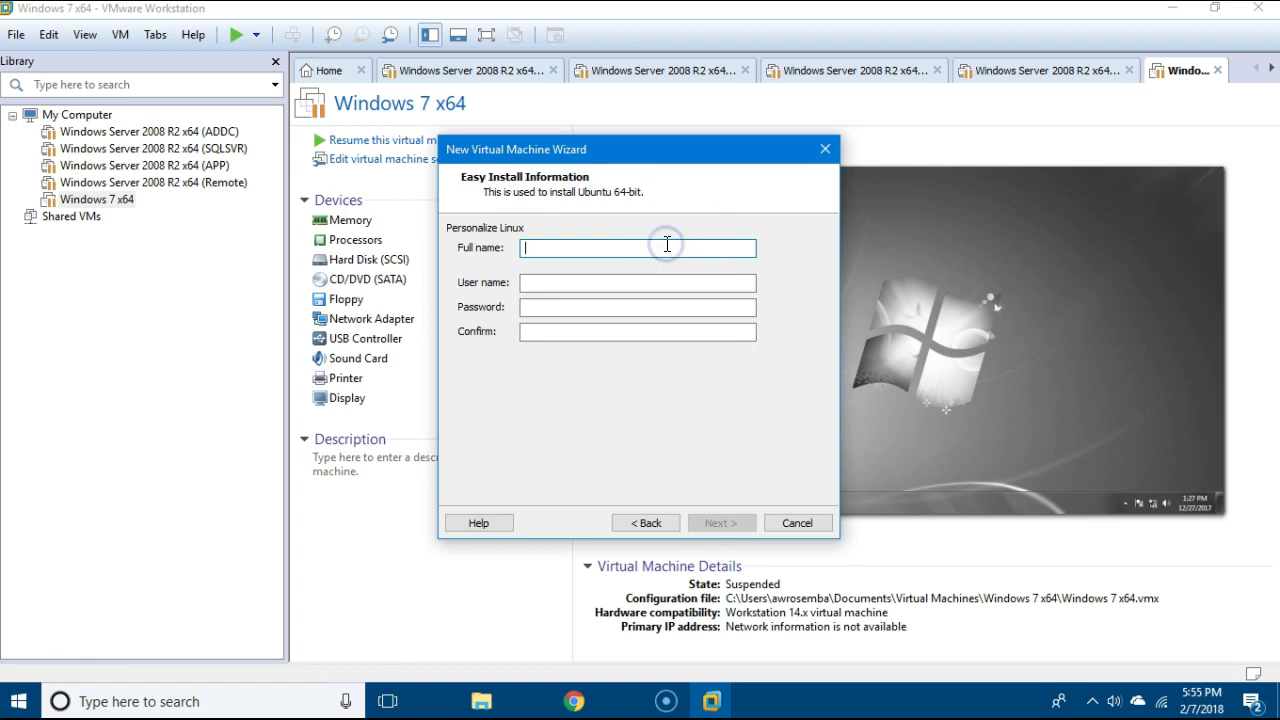
type("Networking E")
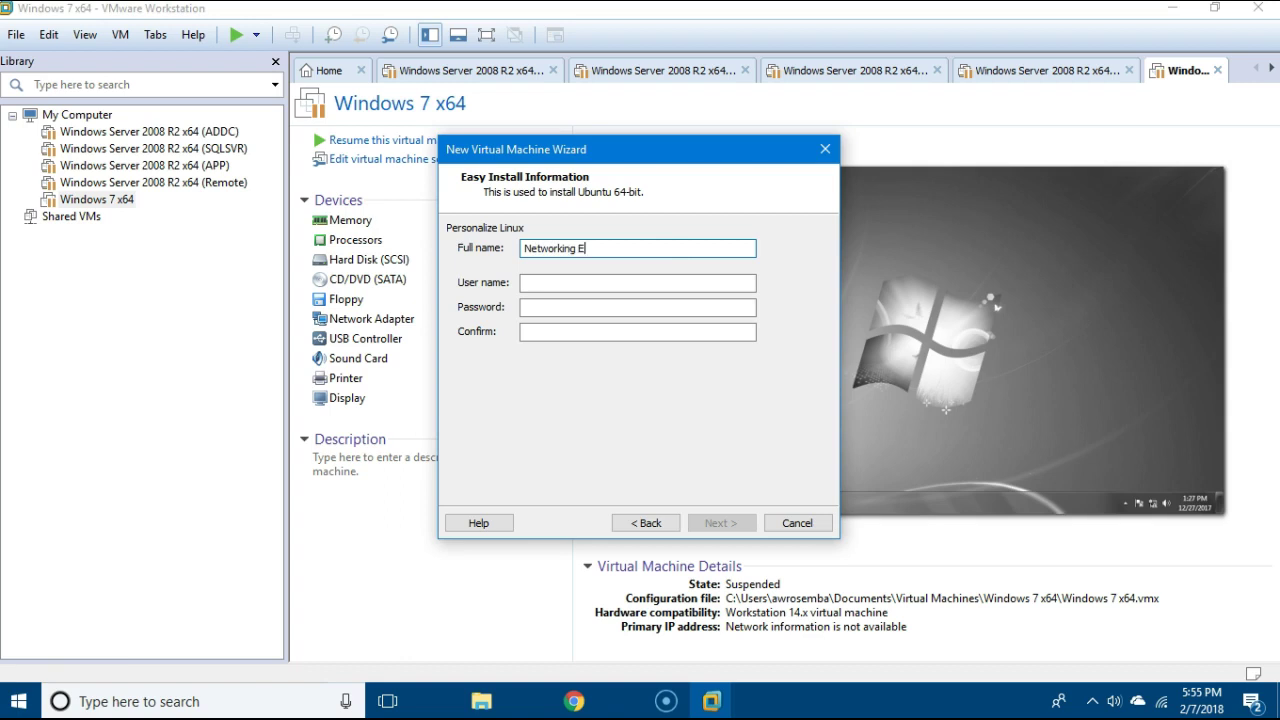
type("xperienced")
left_click(637, 283)
type("netwexp")
key("Tab")
type("•")
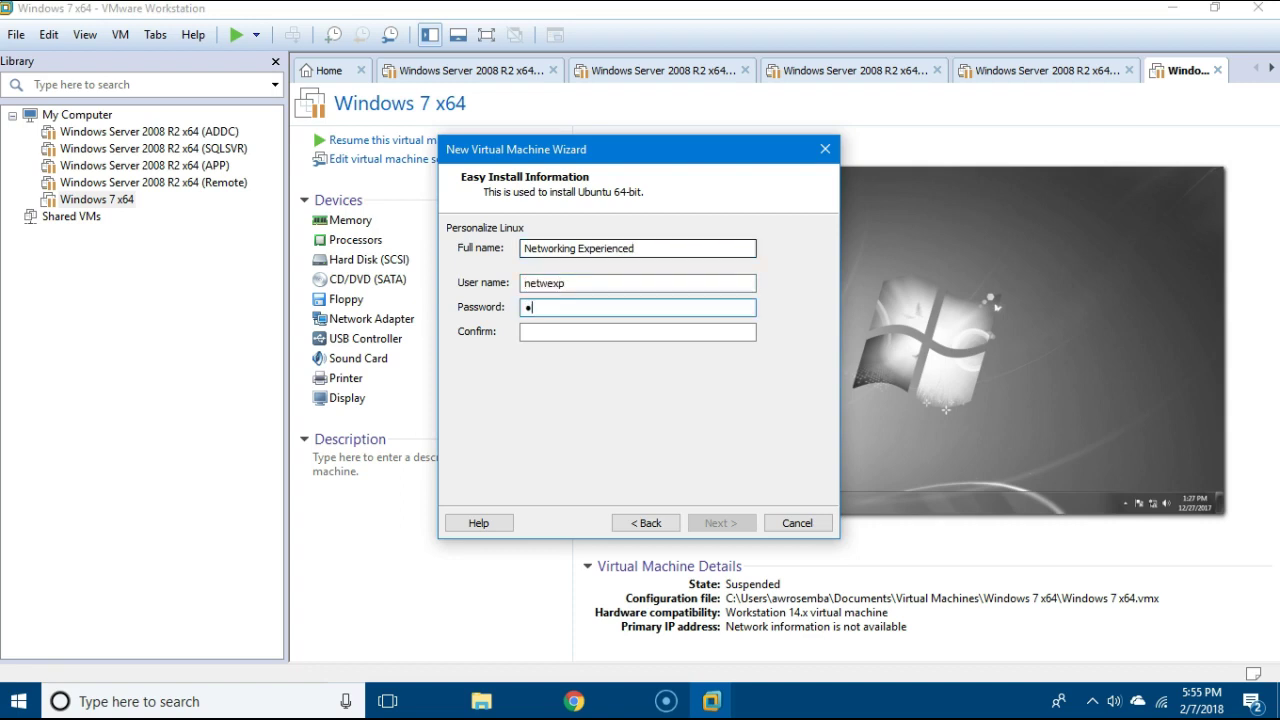
type("•••••••")
left_click(637, 331)
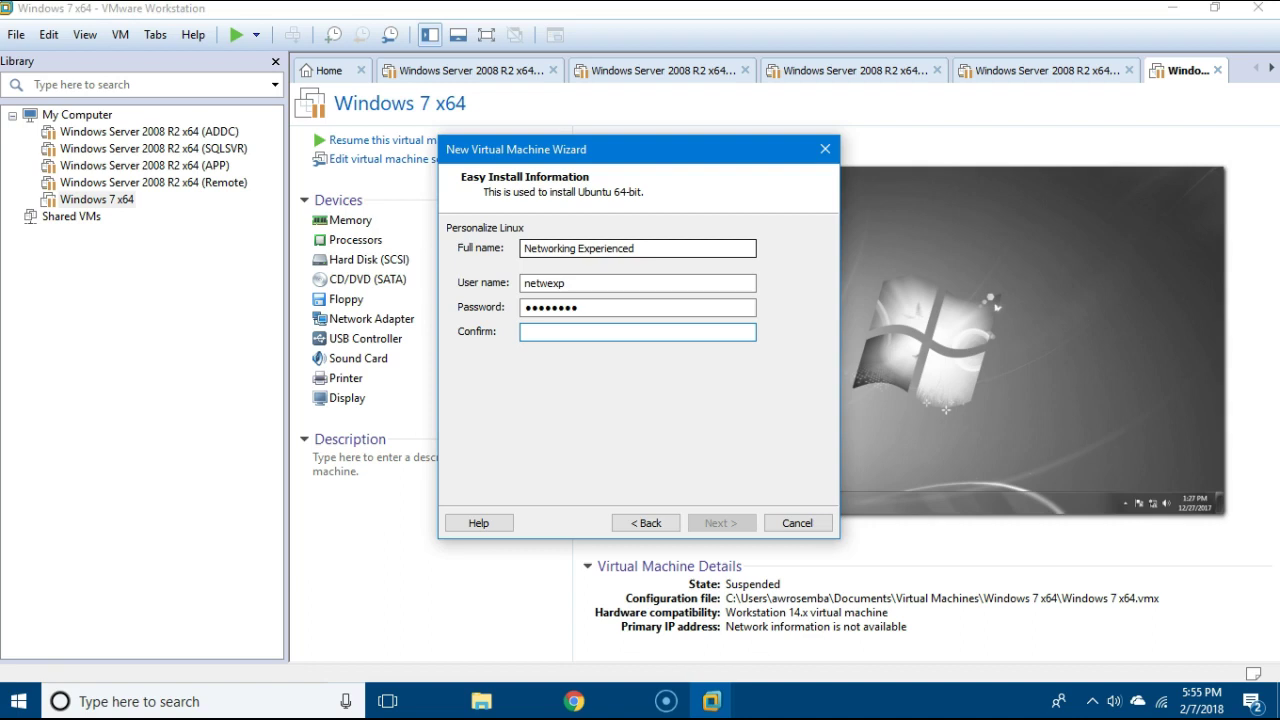
type("••••••••")
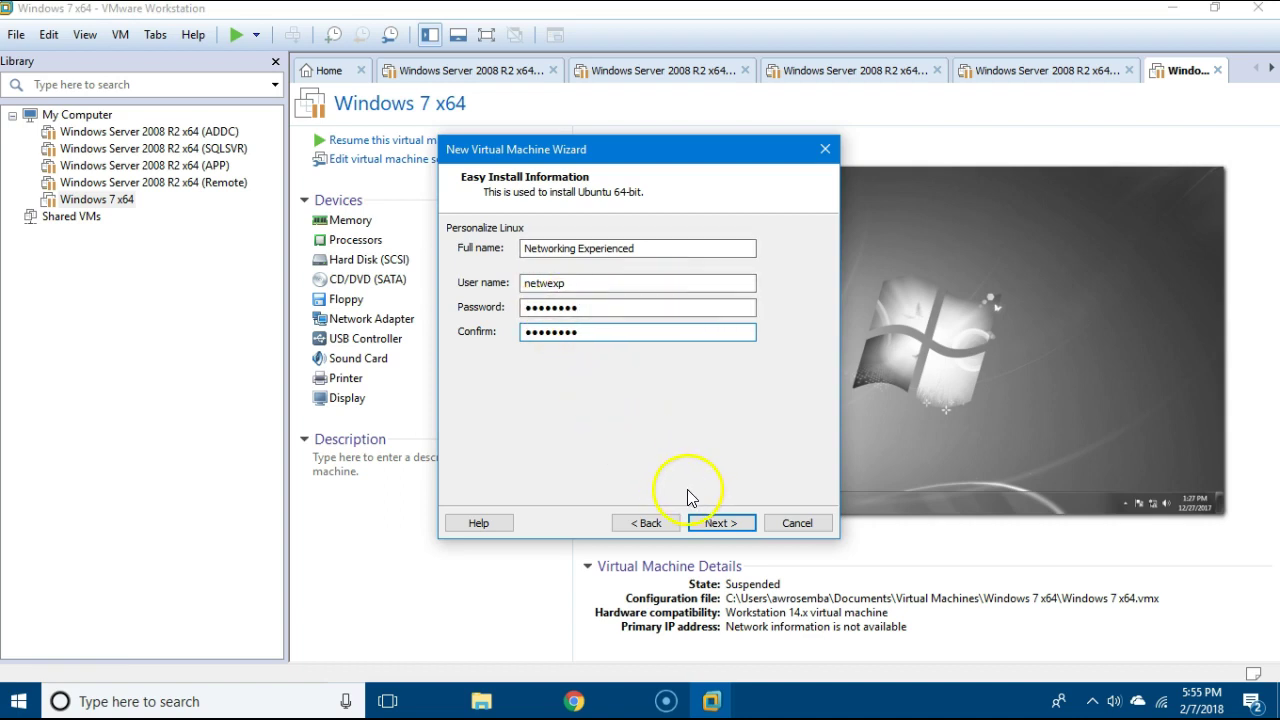
left_click(722, 522)
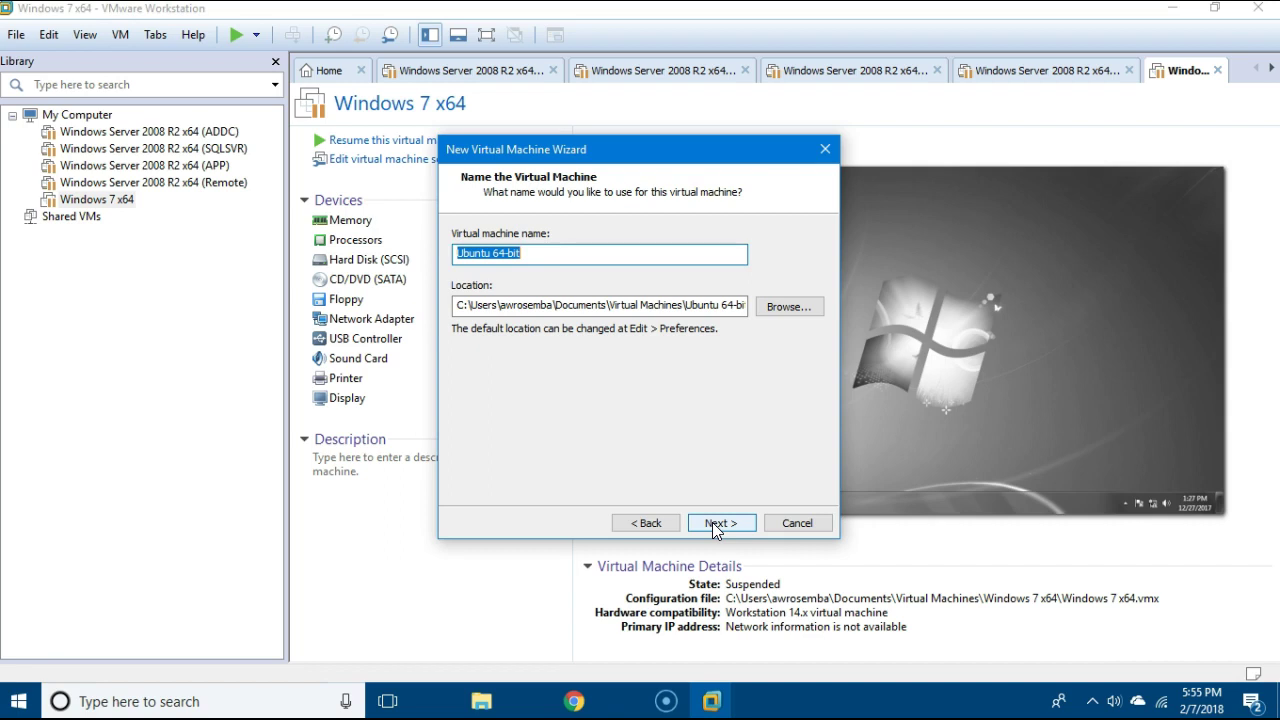
Step: Accept the name Ubuntu 64-bit and a 20 GB disk split into multiple files, and create the virtual machine with power-on enabled
left_click(712, 522)
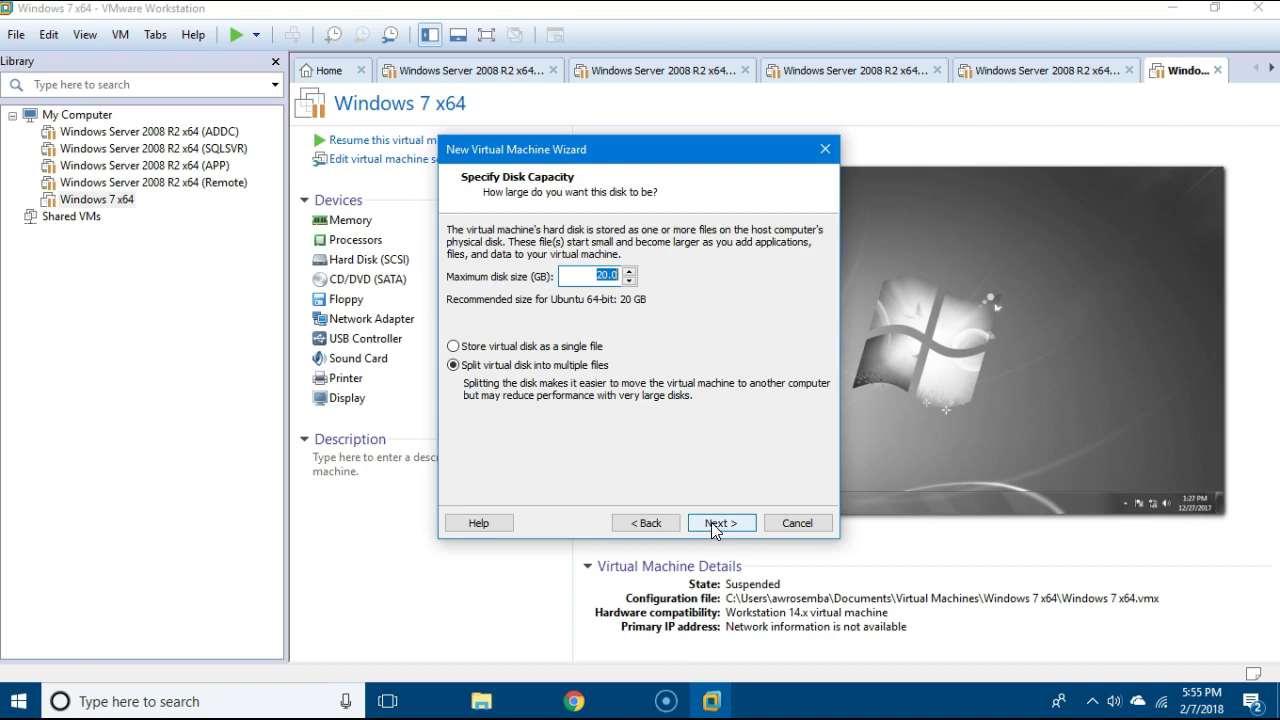
left_click(711, 522)
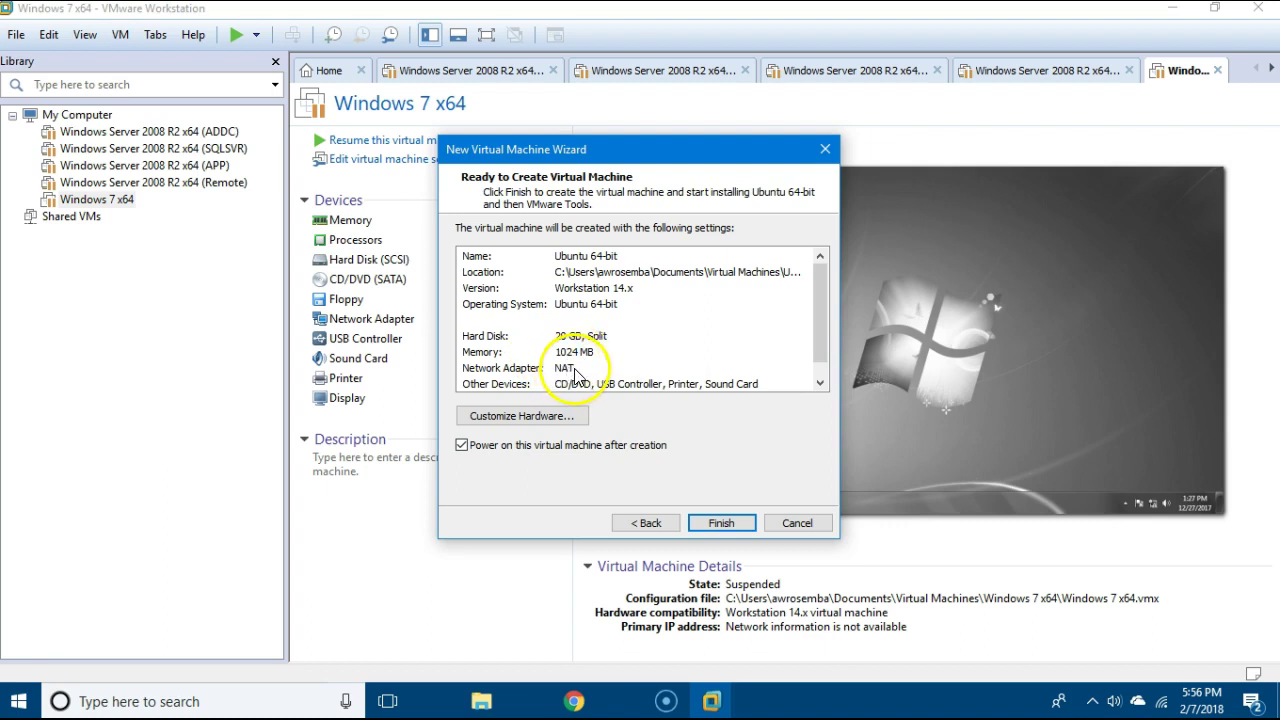
left_click(728, 523)
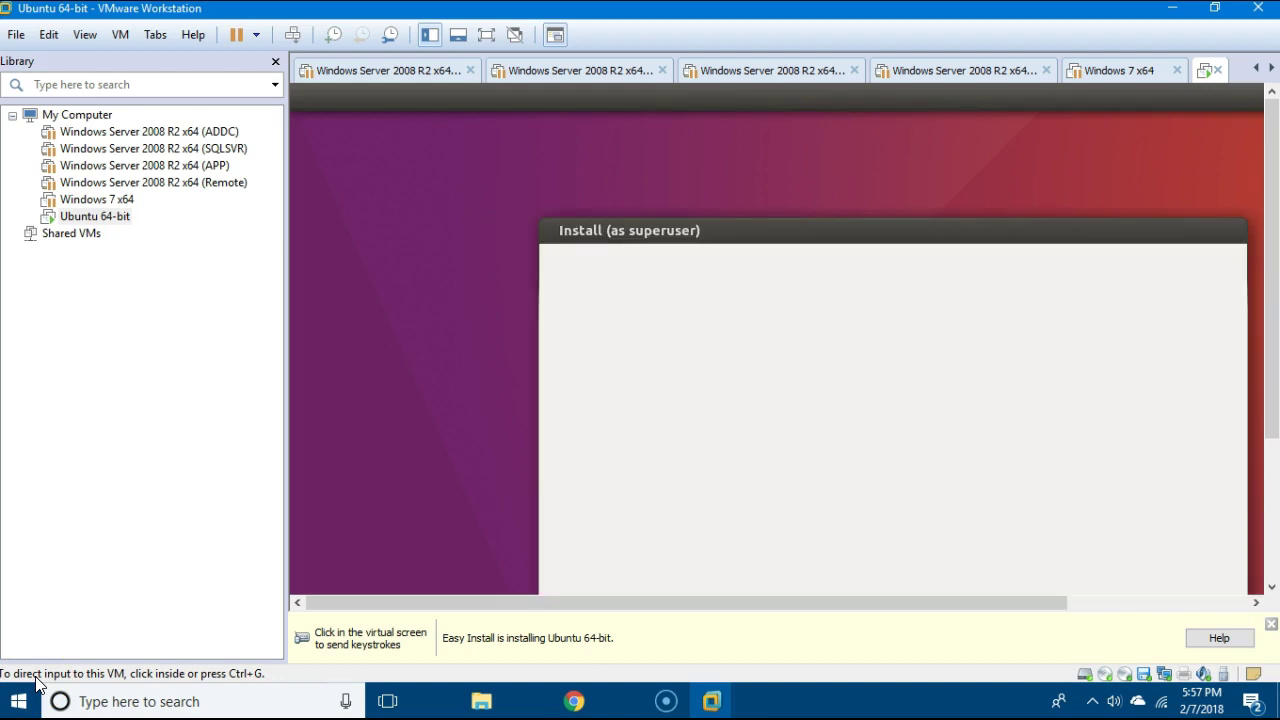
left_click_drag(923, 602, 1063, 602)
left_click_drag(1267, 200, 1267, 290)
left_click(1060, 350)
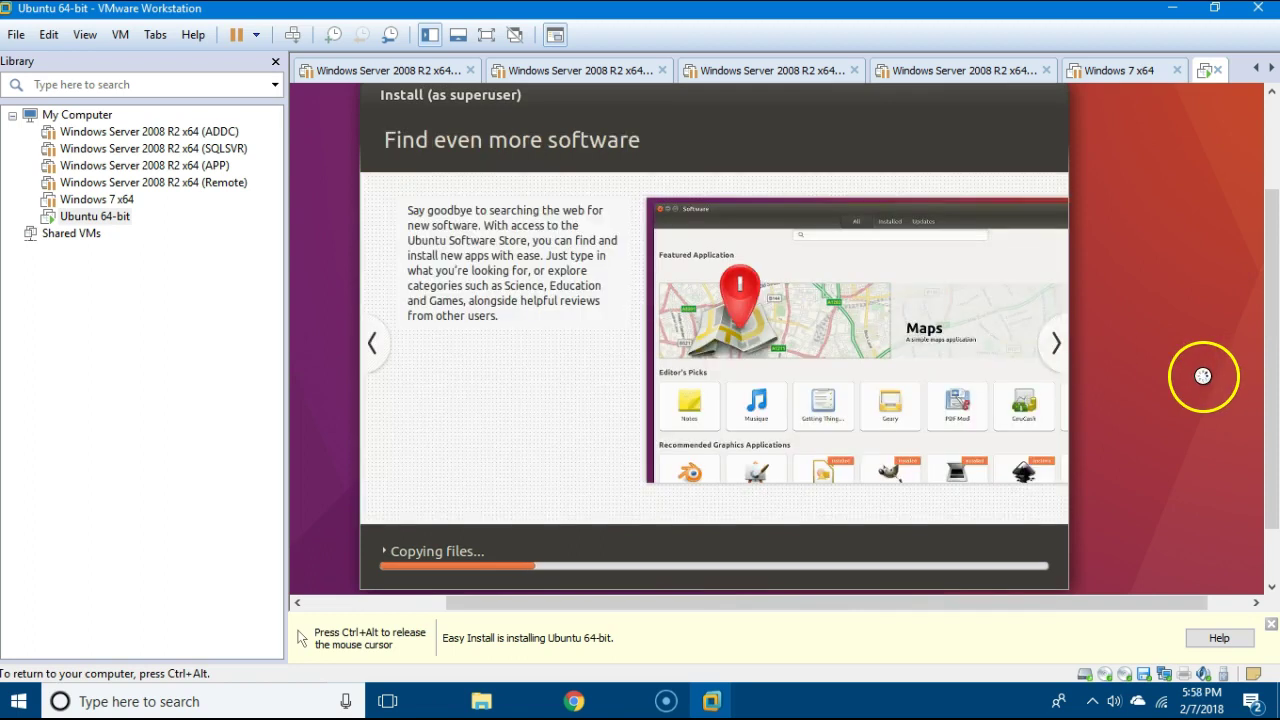
Step: Close the open tabs of the Windows Server 2008 R2 and Windows 7 virtual machines, keeping Home and Ubuntu 64-bit
key("ctrl+alt")
left_click(663, 70)
left_click(668, 70)
left_click(680, 72)
left_click(683, 70)
left_click(553, 70)
left_click(1226, 263)
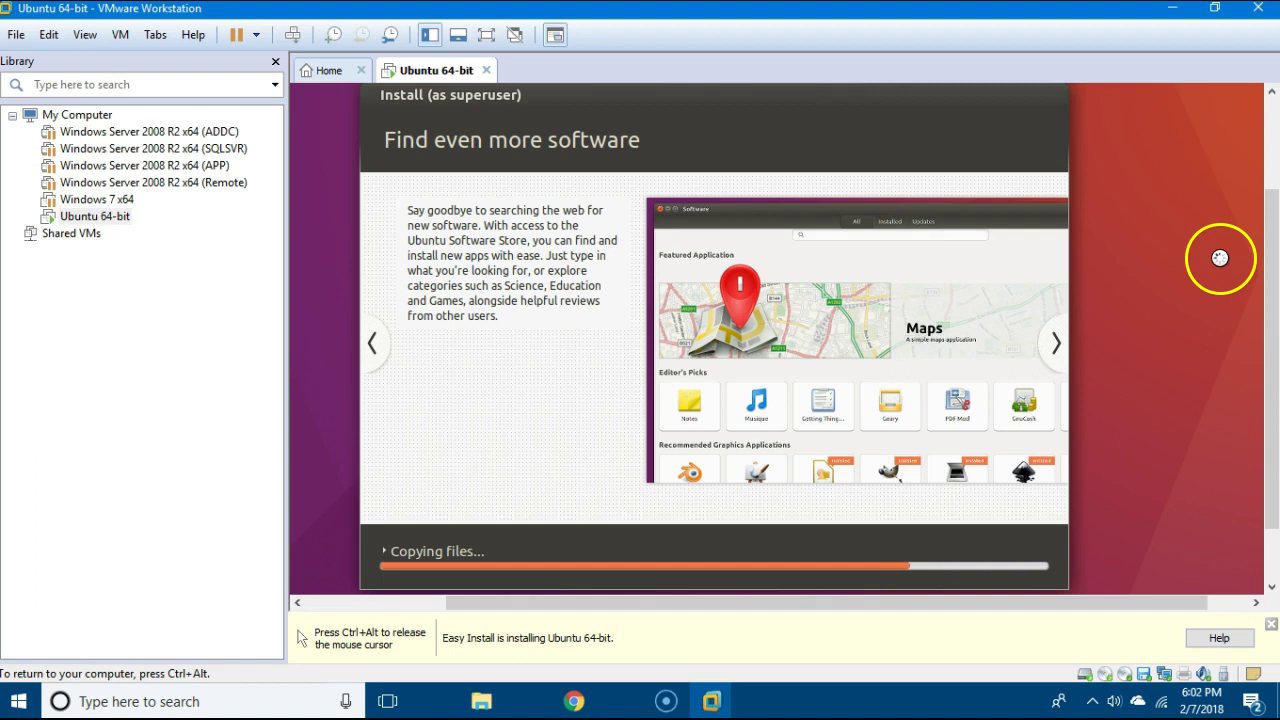
key("ctrl+alt")
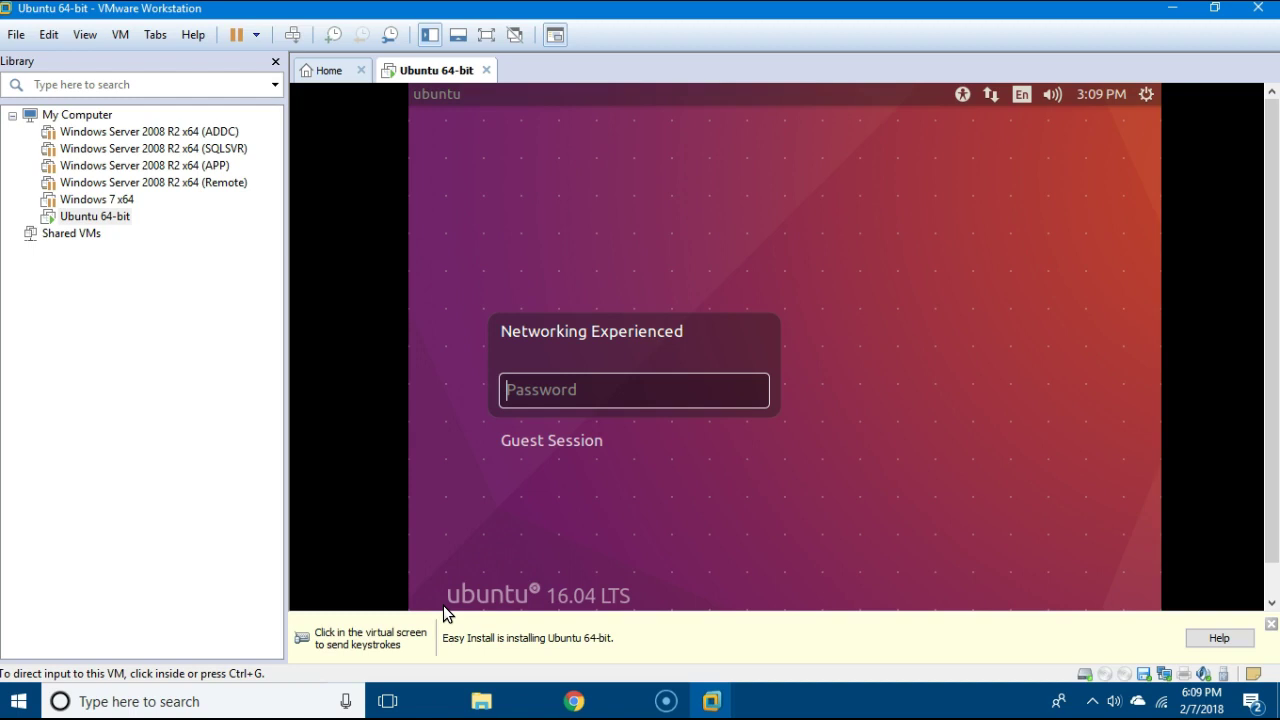
Step: Log in to the Networking Experienced account in the Ubuntu virtual machine with the account password
left_click(1059, 487)
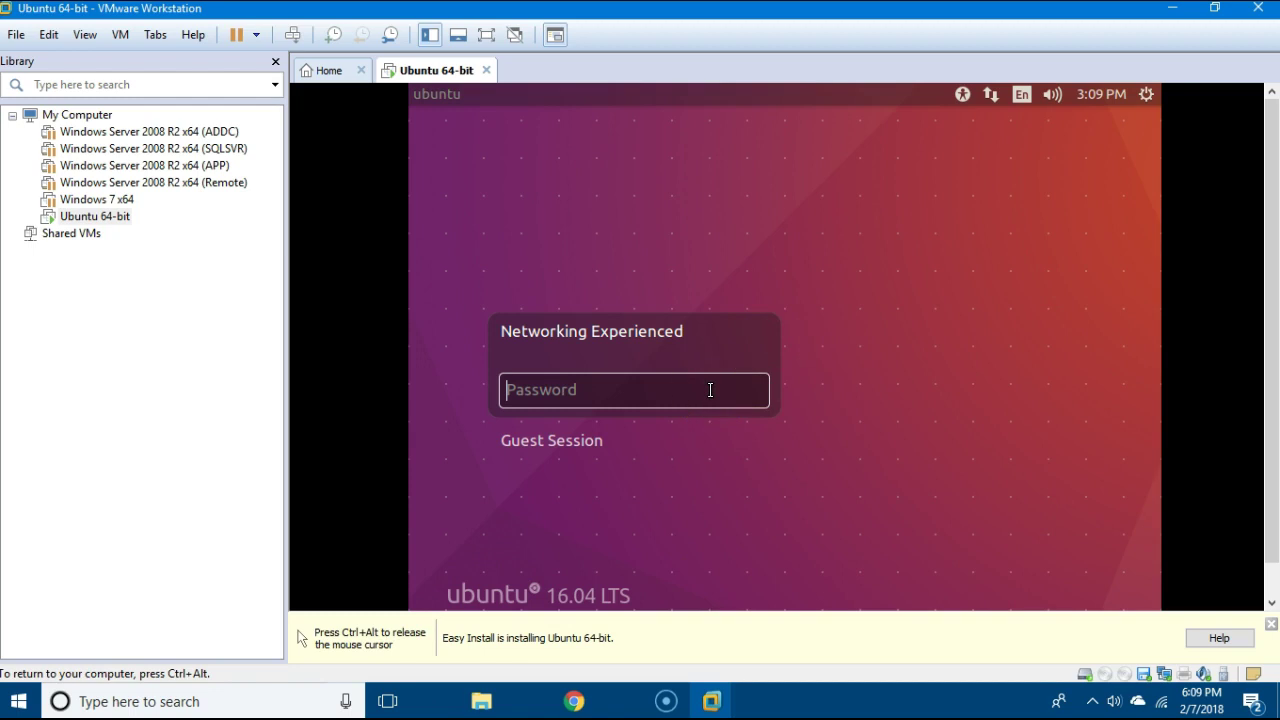
type("••••••••")
key("Return")
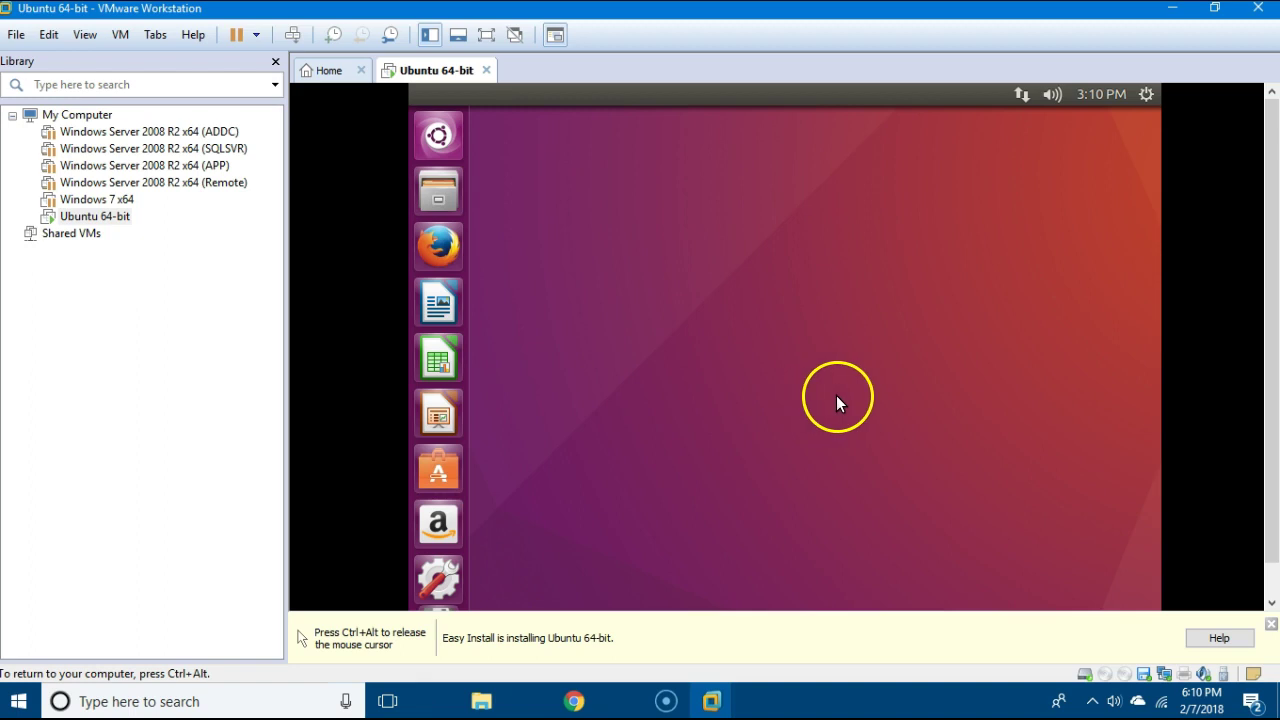
Step: Dismiss the Easy Install notice and open a terminal from the Ubuntu desktop
left_click(1271, 624)
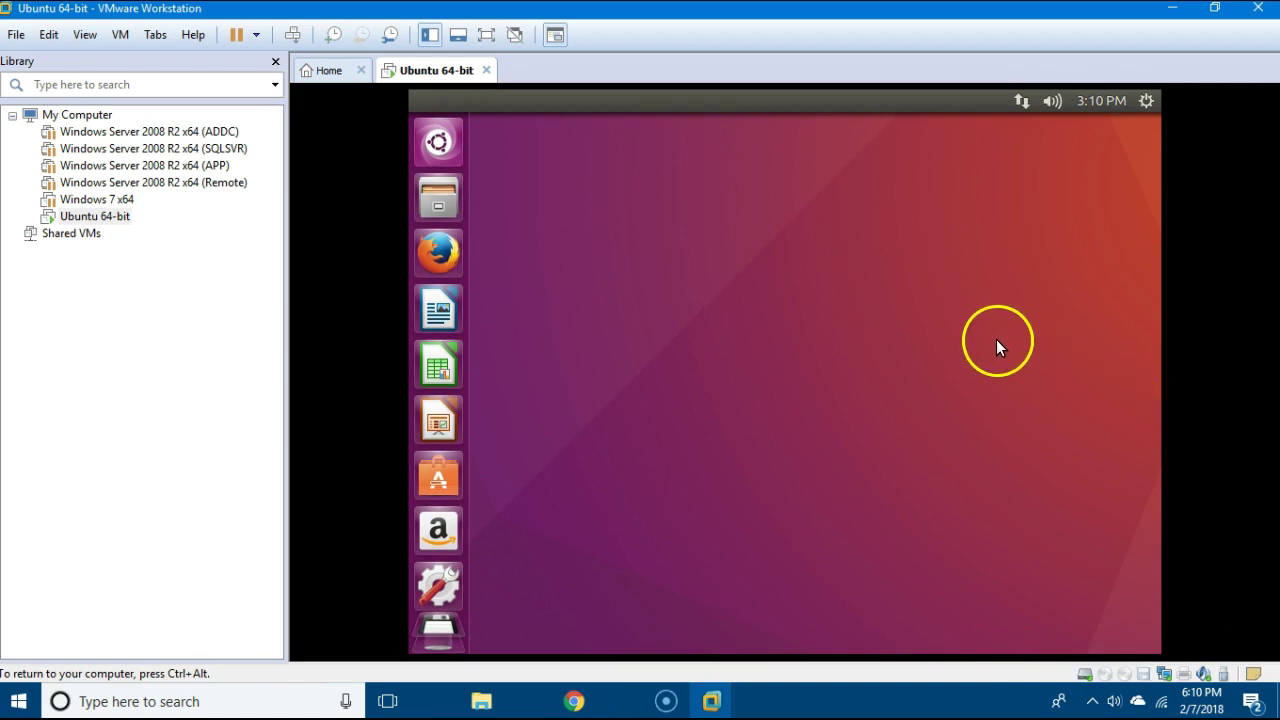
right_click(711, 278)
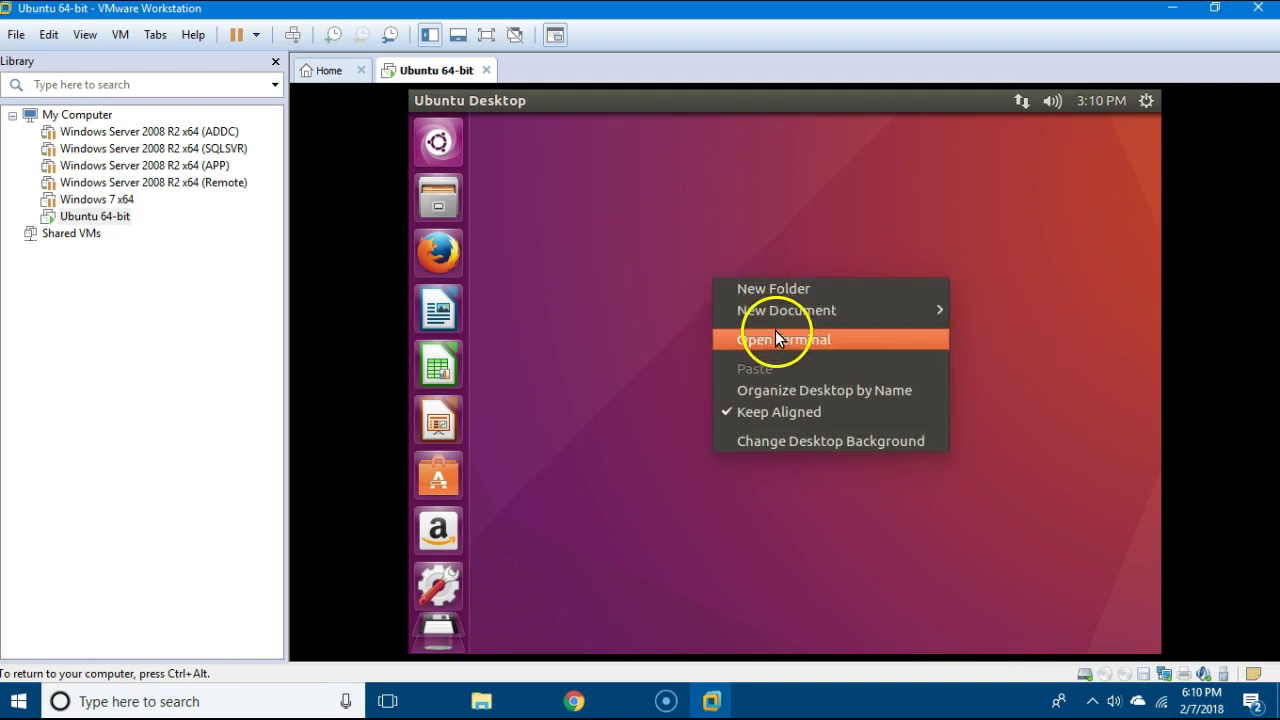
left_click(816, 342)
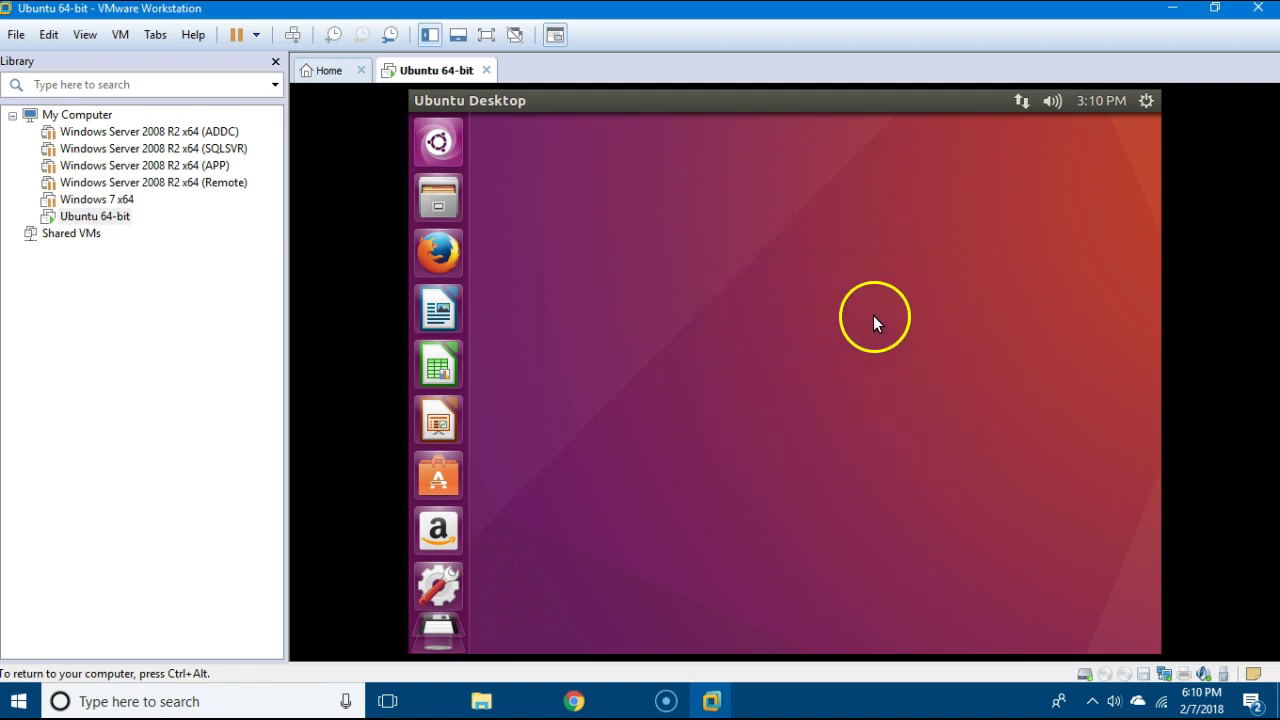